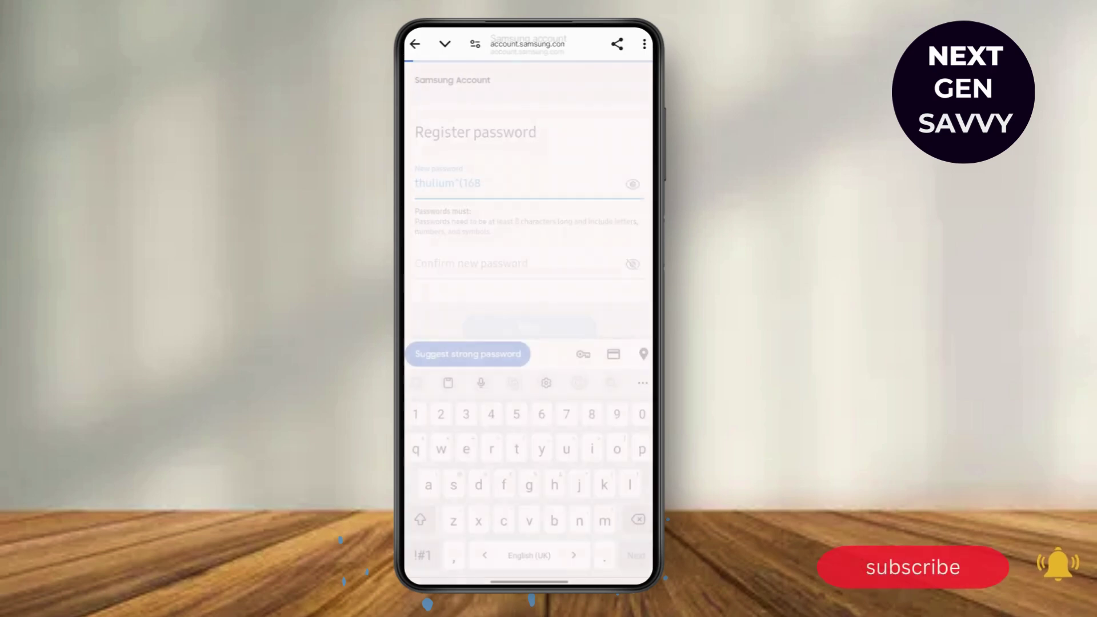
Paste the new password into the Confirm new password field.
left_click(514, 263)
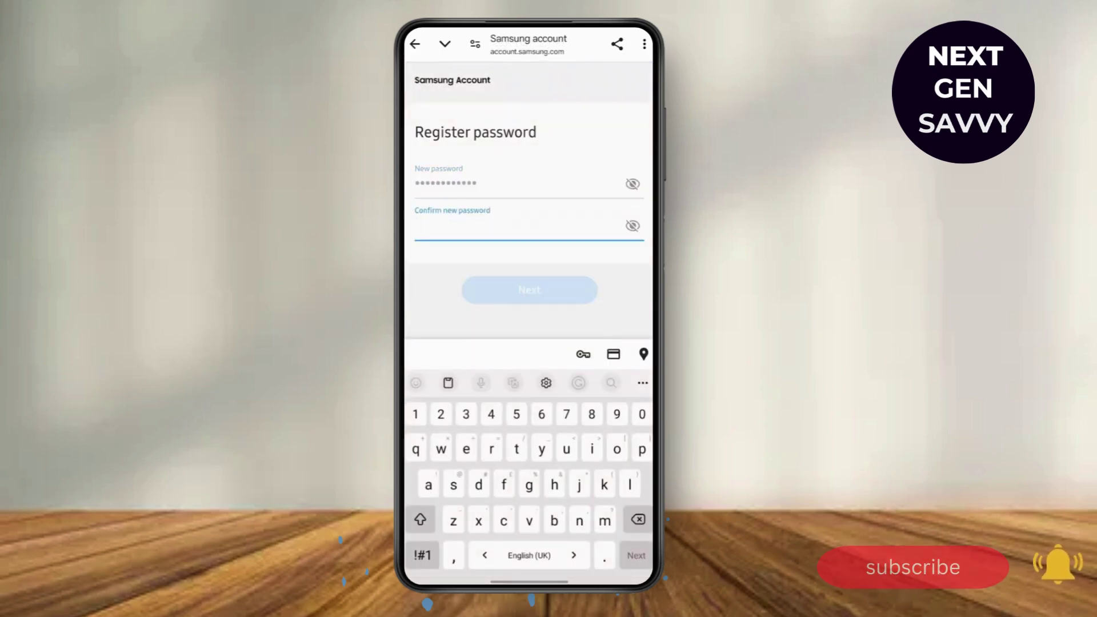
left_click(431, 205)
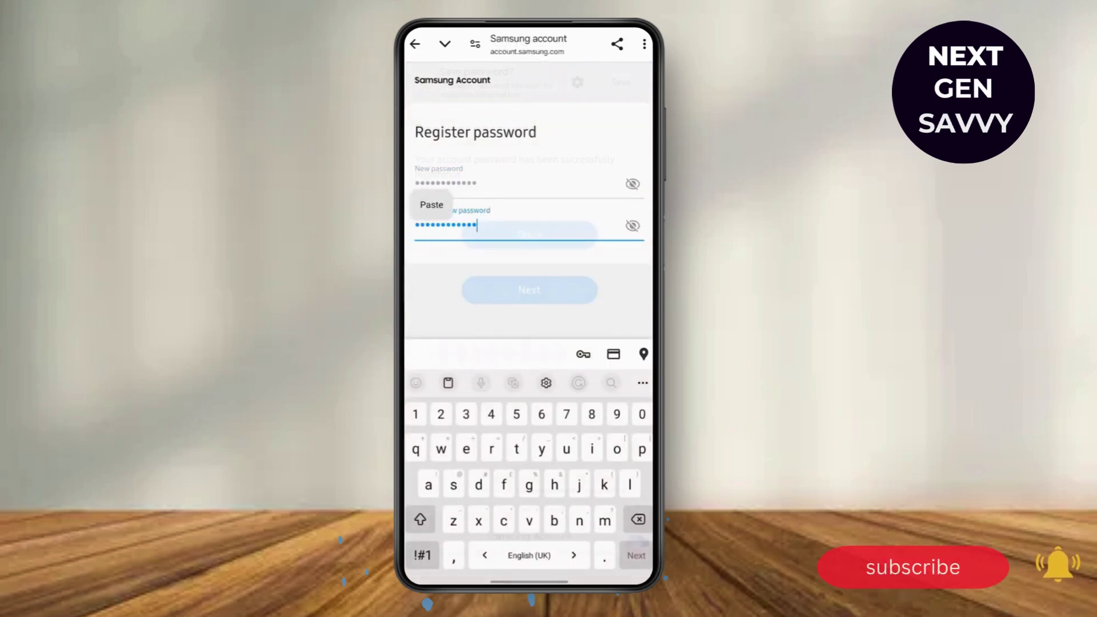
left_click(529, 290)
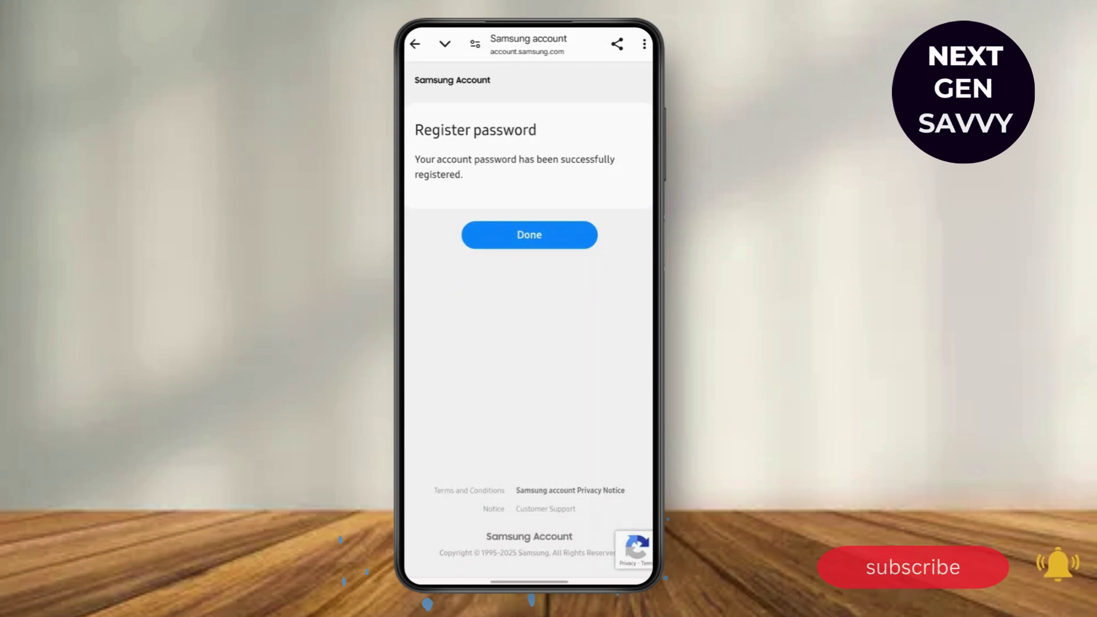
Confirm the new password so Samsung Account reports it successfully registered.
left_click(528, 234)
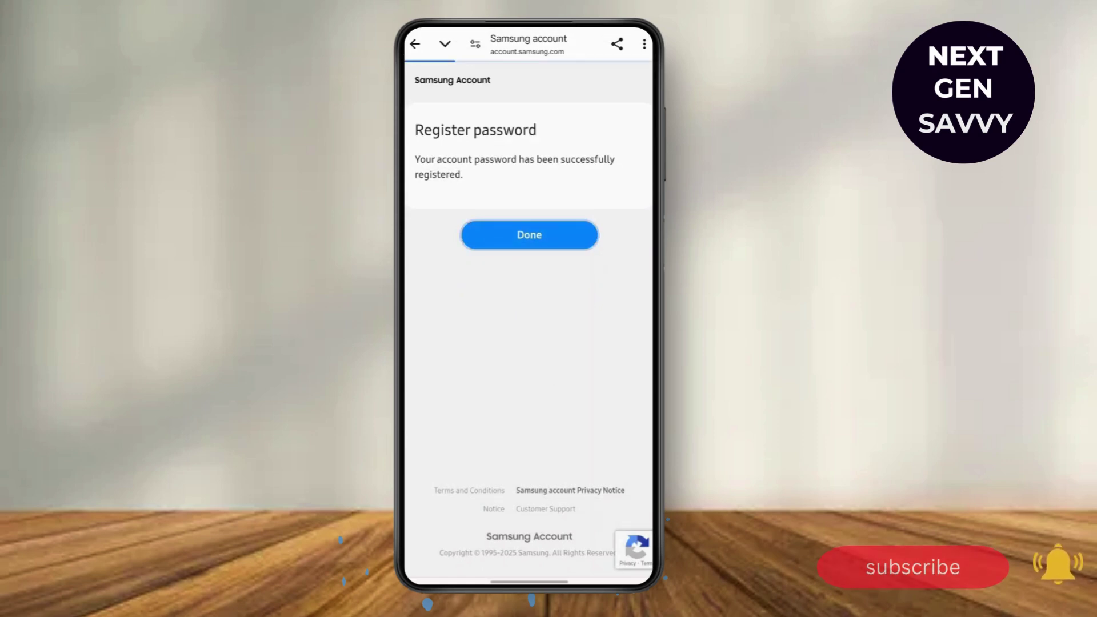